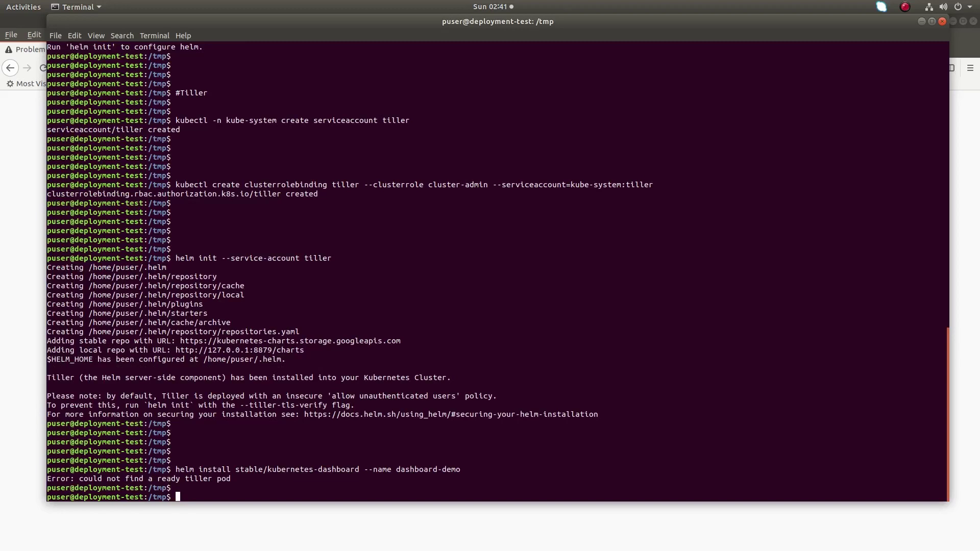
List the kube-system pods with kubectl get pods --namespace kube-system
key(Return)
key(Return)
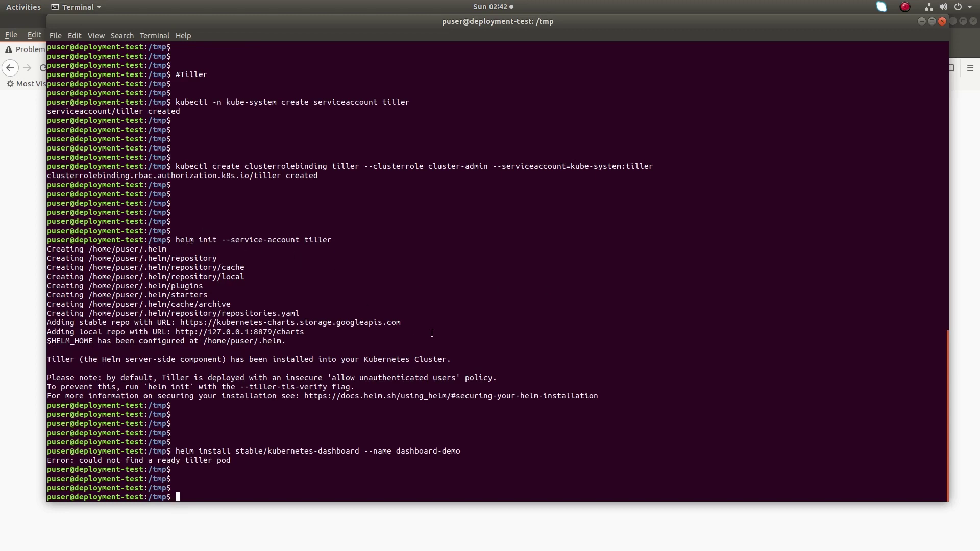
text(kubectl get pods --namespace kube-system)
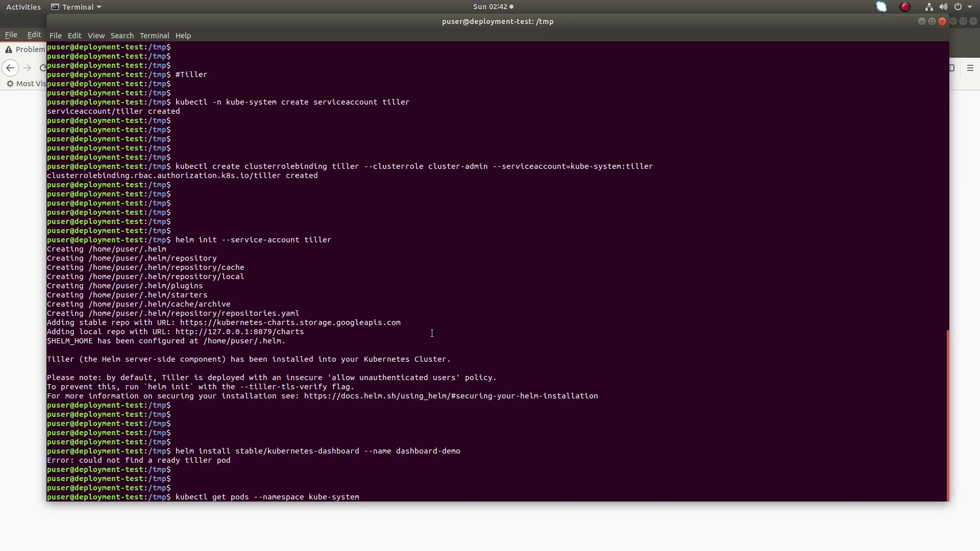
key(Return)
key(Return)
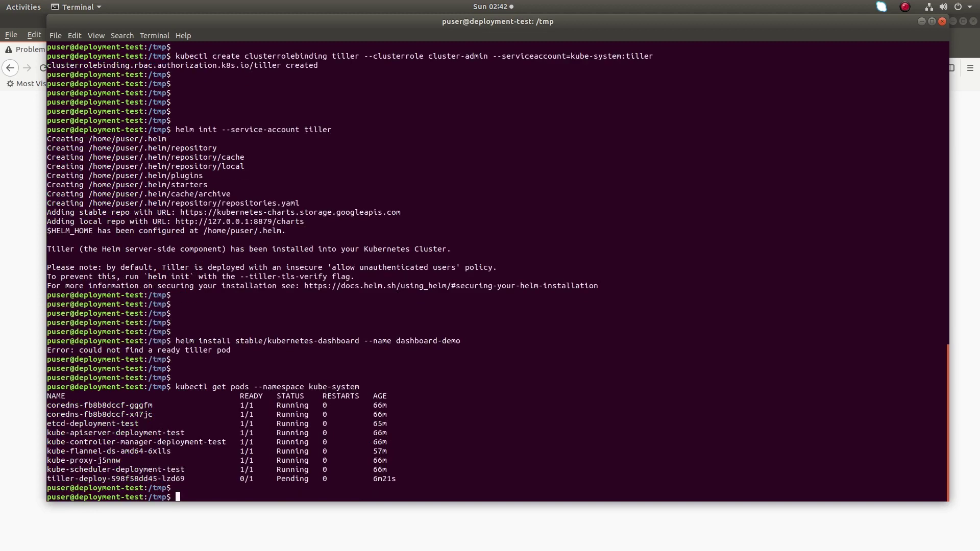
key(Return)
key(Return)
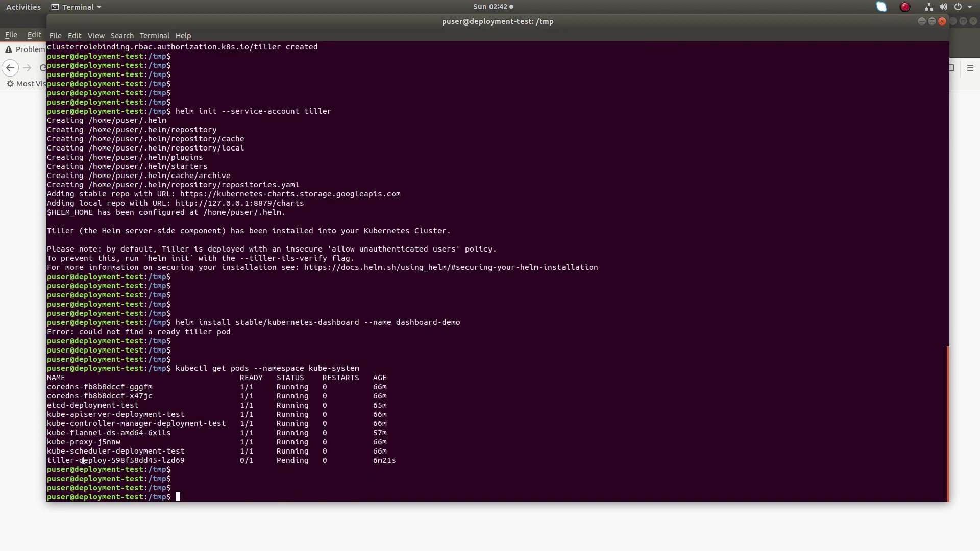
Highlight the tiller-deploy pod name and its Pending status in the pod list
double_click(83, 461)
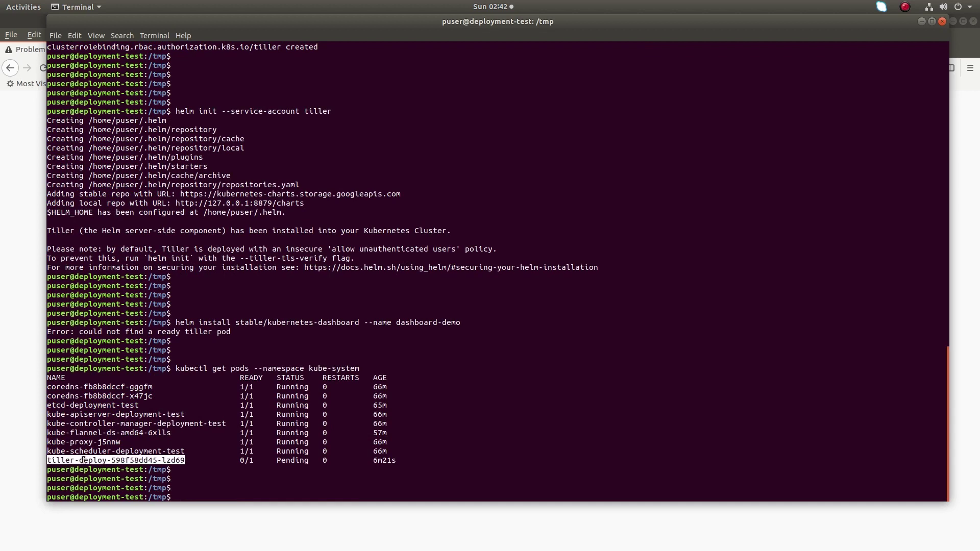
click(296, 460)
double_click(295, 459)
click(442, 439)
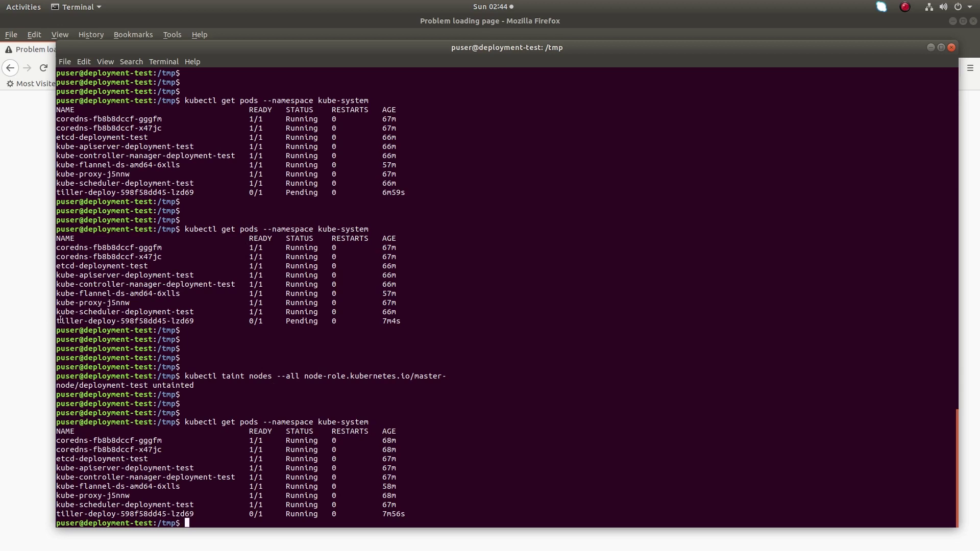
Highlight the tiller-deploy pod's Pending status and name in the earlier listing
double_click(301, 322)
click(80, 325)
double_click(80, 323)
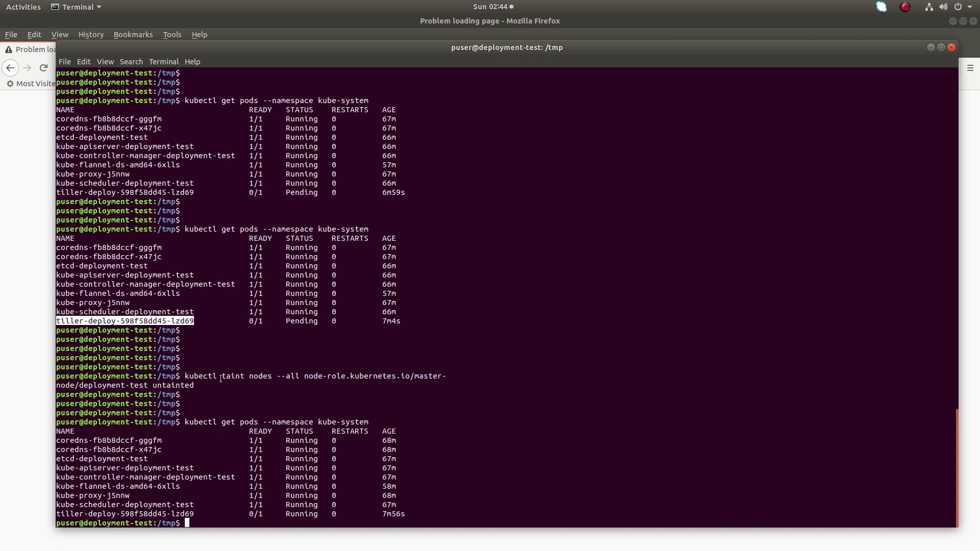
Select the kubectl taint nodes --all node-role.kubernetes.io/master- command line
triple_click(186, 375)
drag(186, 376, 447, 372)
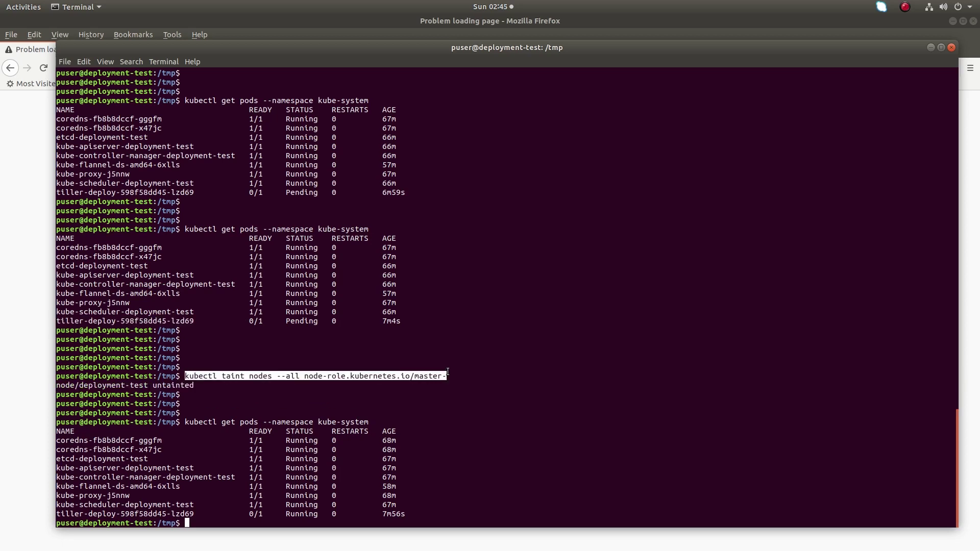
key(Return)
key(Return)
key(Return)
key(Return)
key(Return)
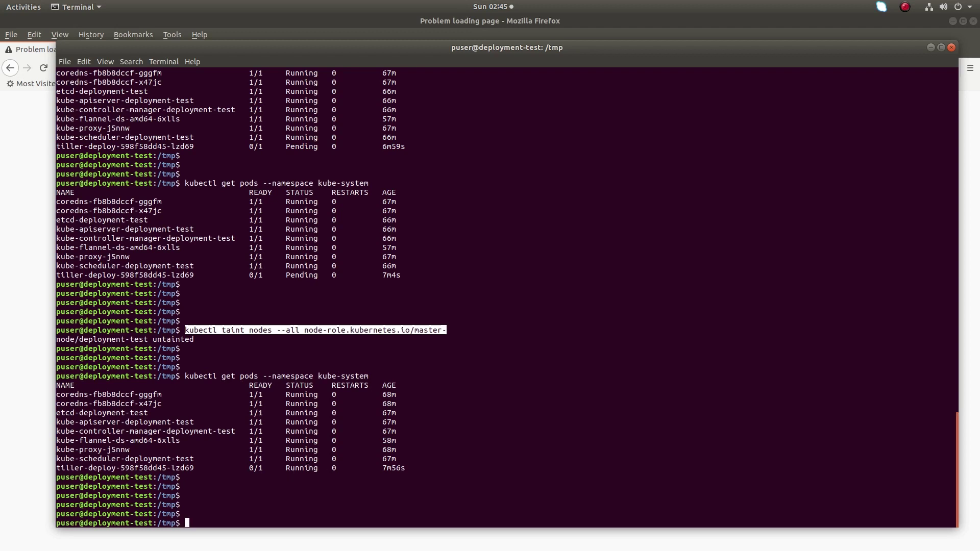
click(561, 380)
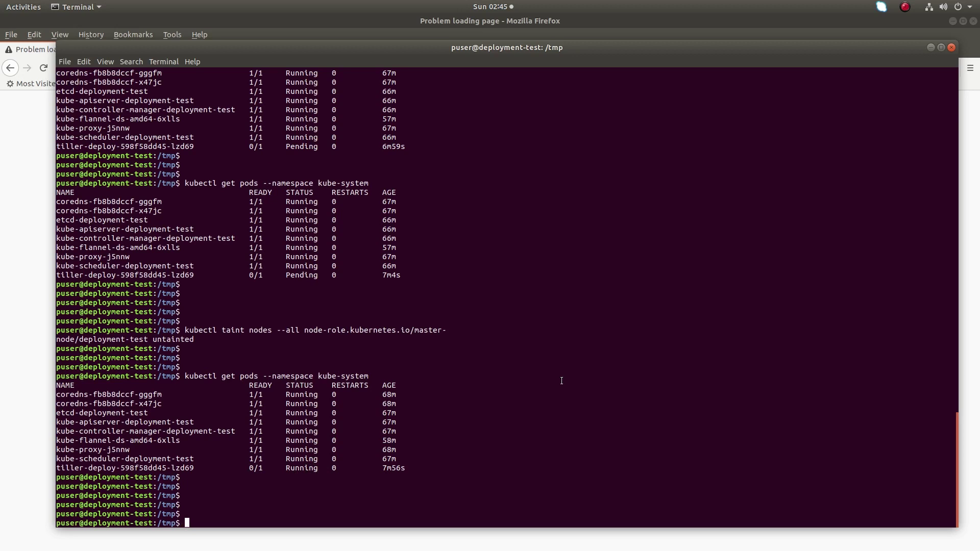
text(clear)
Clear the screen and rerun helm install stable/kubernetes-dashboard --name dashboard-demo
key(Return)
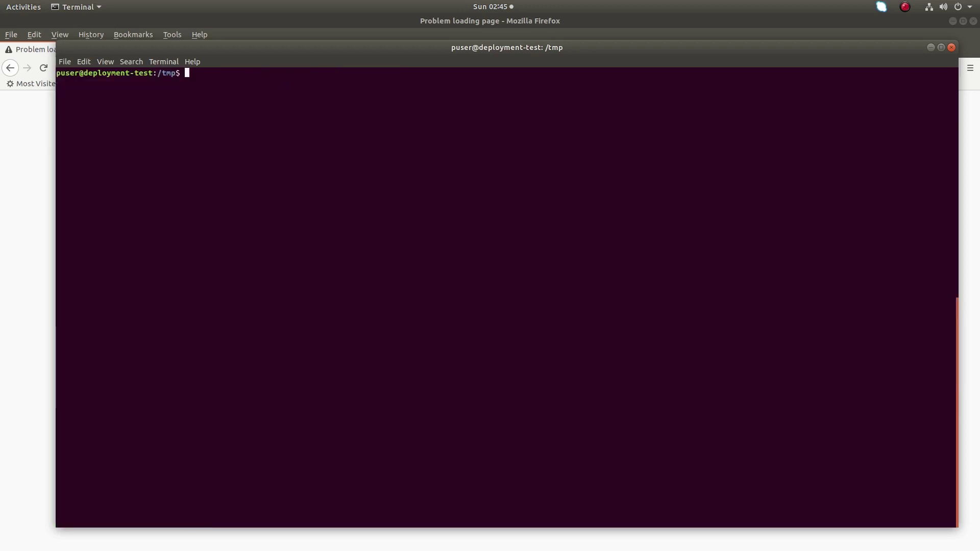
key(Return)
key(Return)
key(Return)
key(Return)
key(Return)
key(Return)
key(Return)
key(Return)
key(Return)
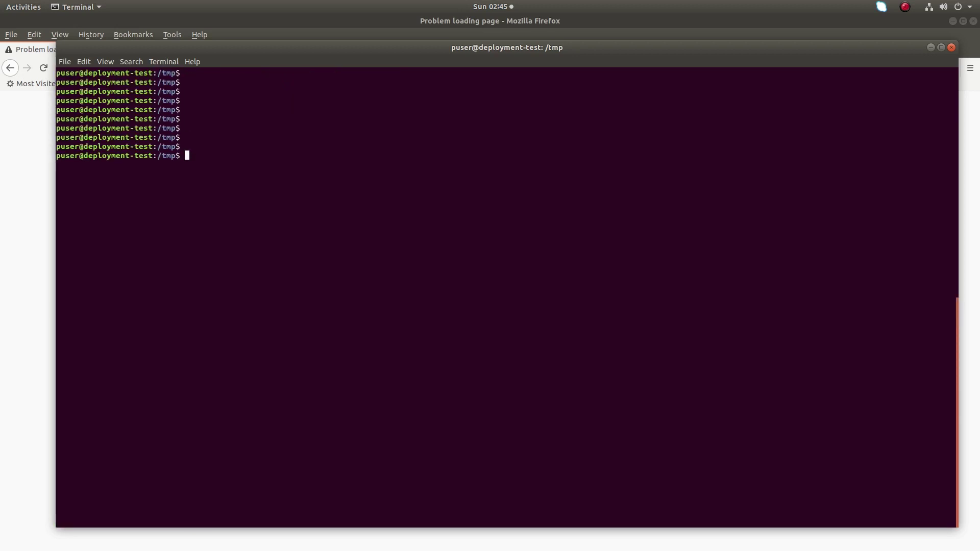
key(Return)
key(Return)
text(helm install stable/kubernetes-dashboard --name dashboard-demo)
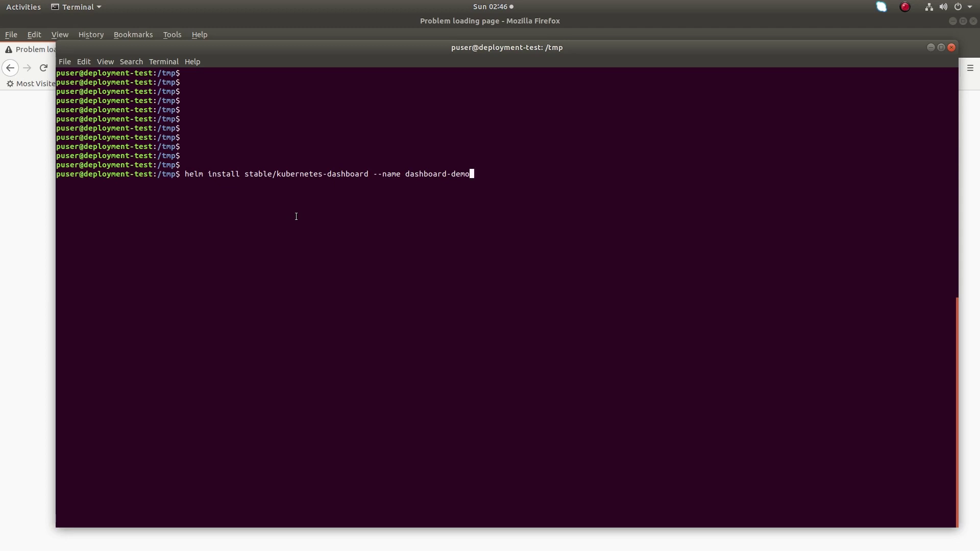
key(Return)
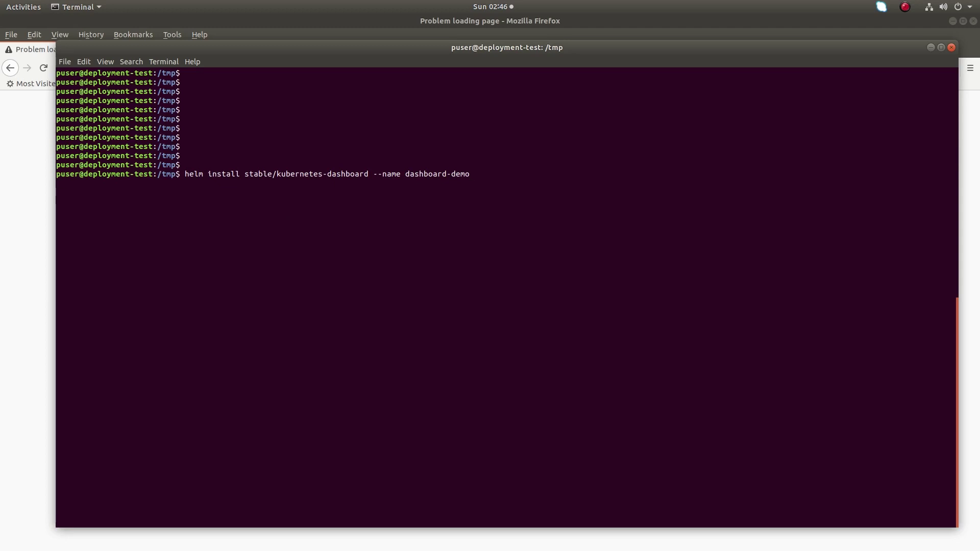